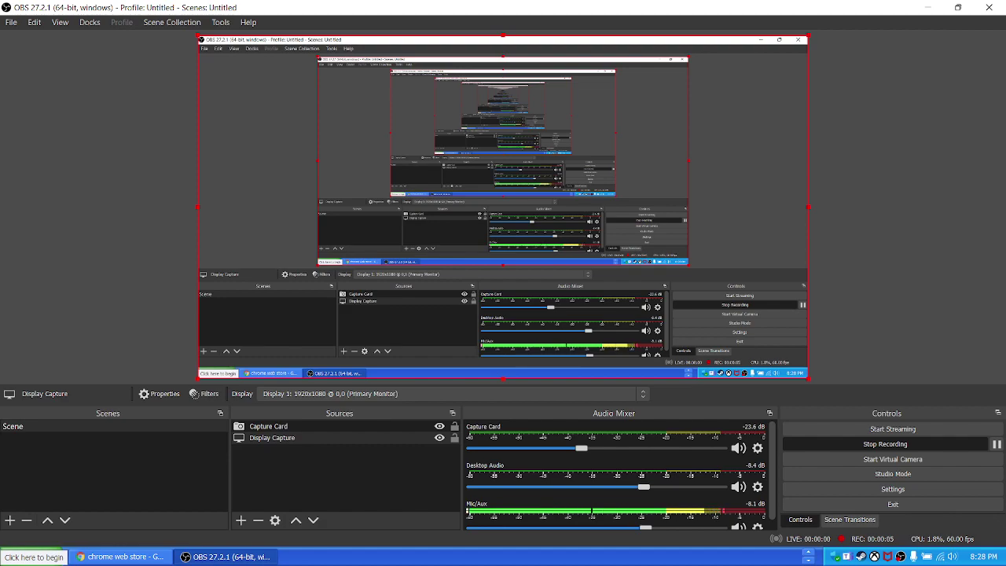
Minimize the OBS window to show the desktop.
{"action": "left_click", "coordinate": [928, 6]}
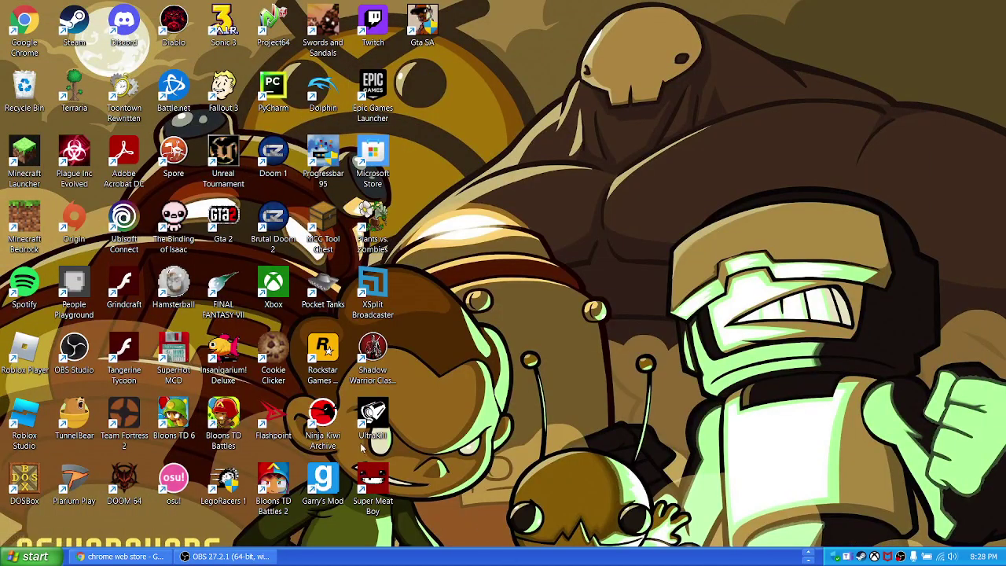
{"action": "left_click_drag", "start_coordinate": [265, 422], "coordinate": [664, 167]}
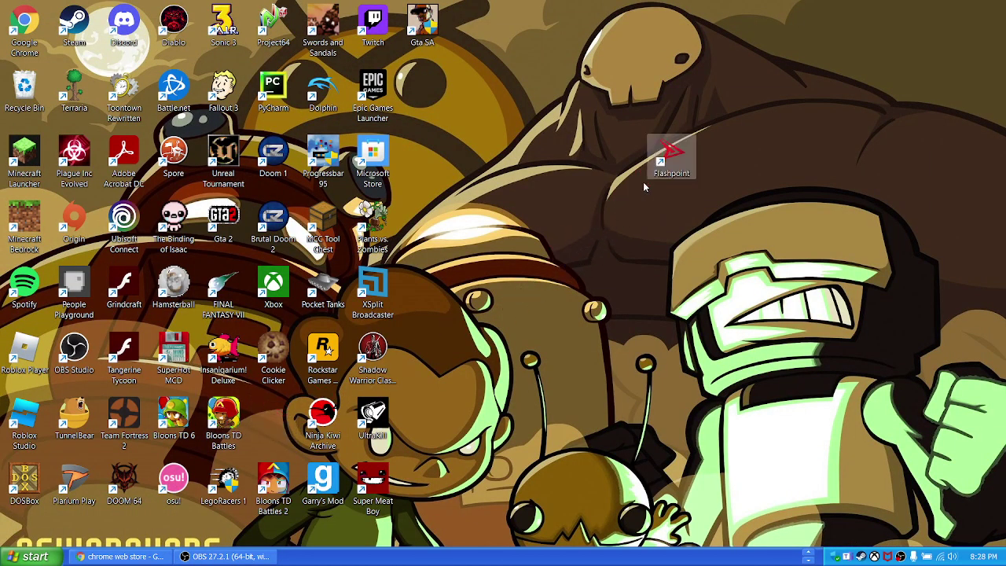
{"action": "left_click_drag", "start_coordinate": [665, 272], "coordinate": [737, 217]}
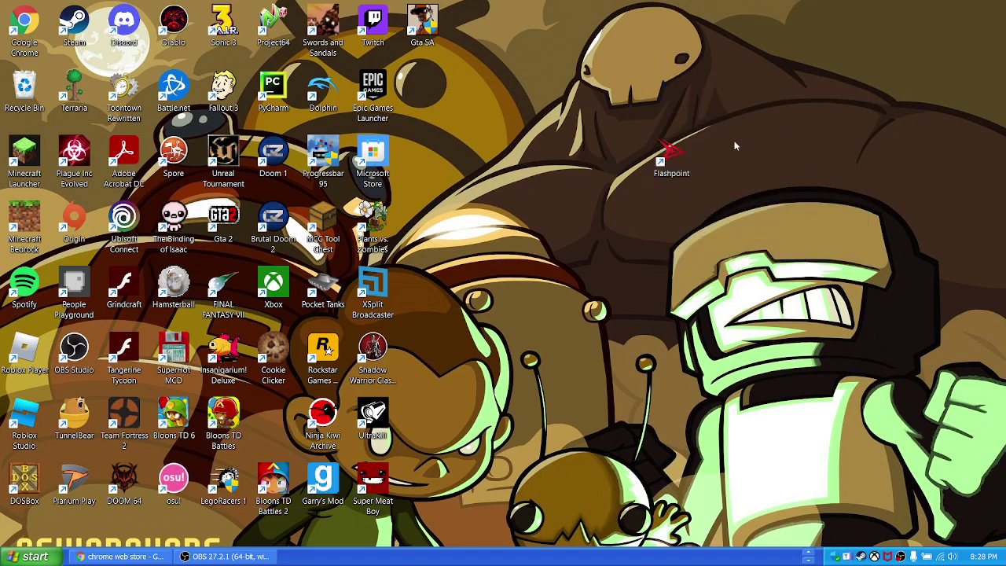
{"action": "left_click_drag", "start_coordinate": [680, 150], "coordinate": [273, 421]}
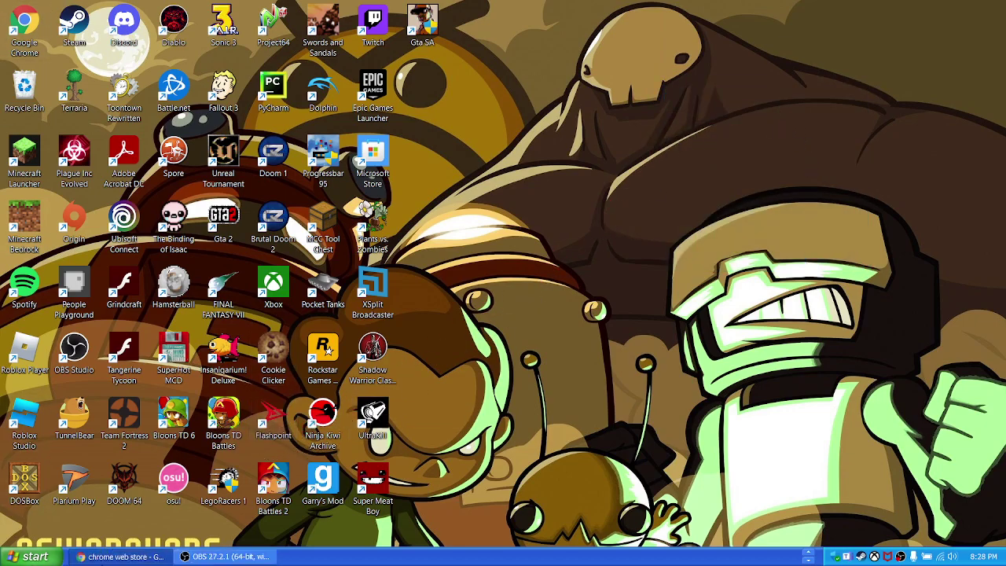
Switch to Chrome, open the Chrome Web Store and search it for "ruffle".
{"action": "left_click", "coordinate": [122, 556]}
{"action": "left_click", "coordinate": [189, 237]}
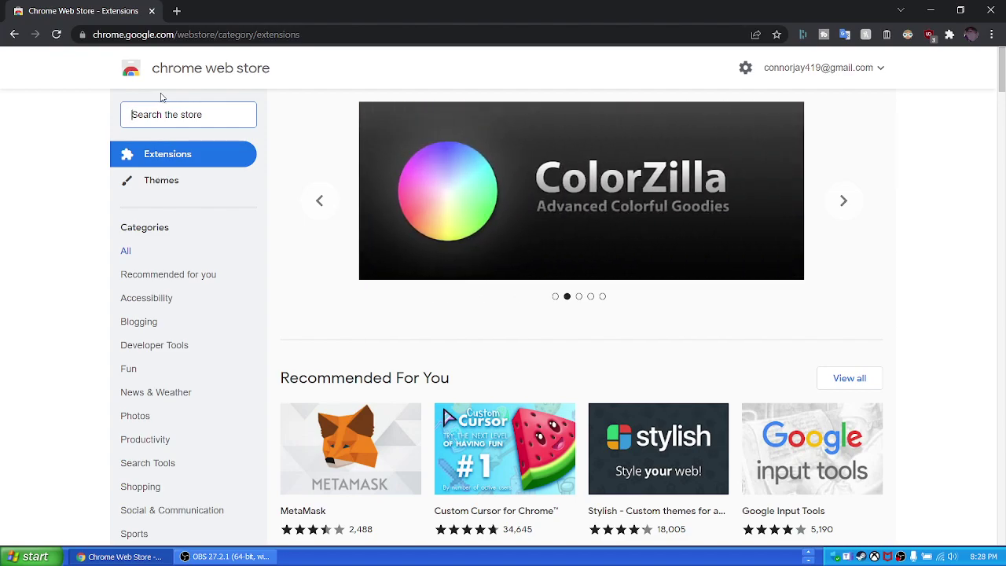
{"action": "type", "text": "r"}
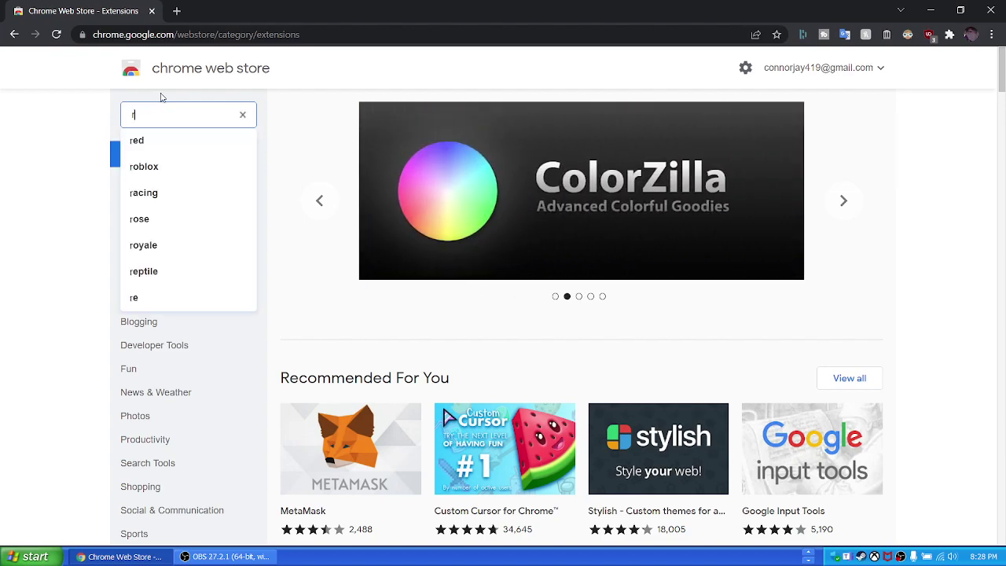
{"action": "type", "text": "uf"}
{"action": "key", "text": "BackSpace"}
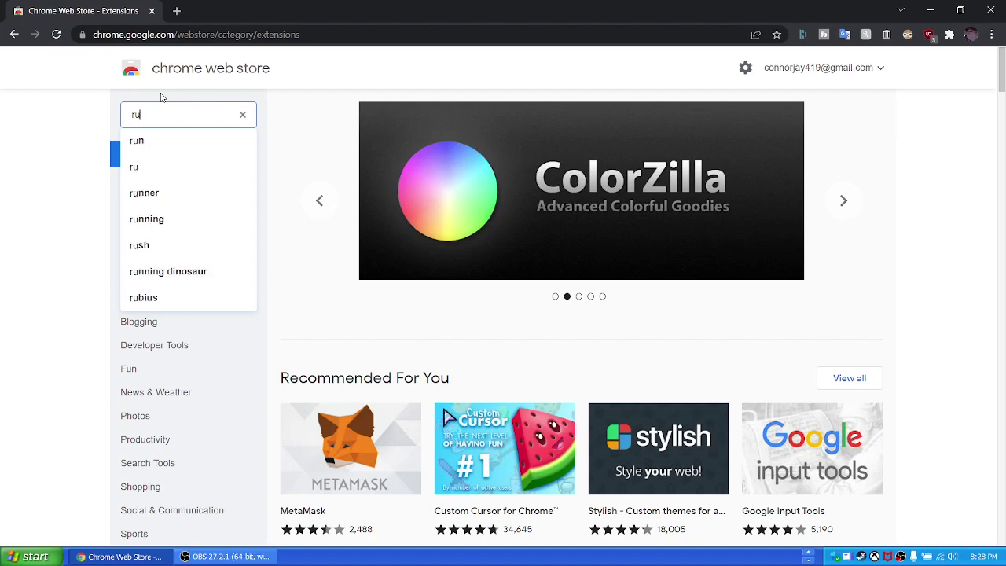
{"action": "type", "text": "ffle"}
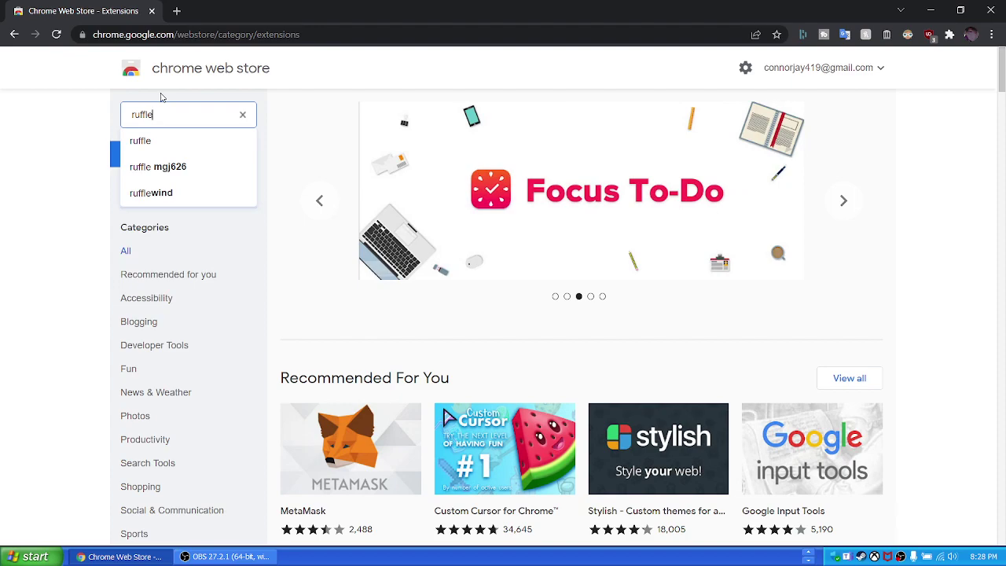
{"action": "key", "text": "Down"}
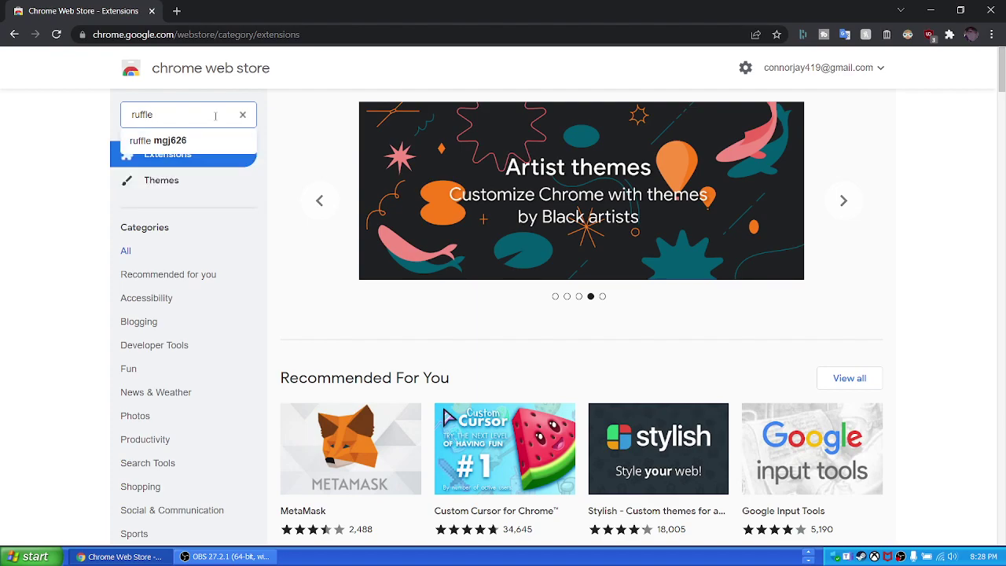
{"action": "key", "text": "BackSpace"}
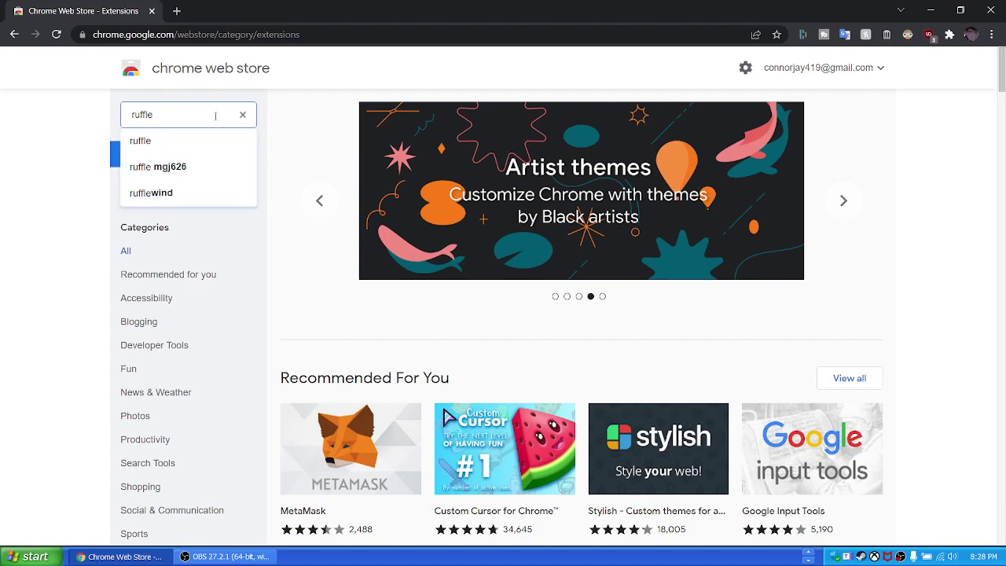
{"action": "key", "text": "Return"}
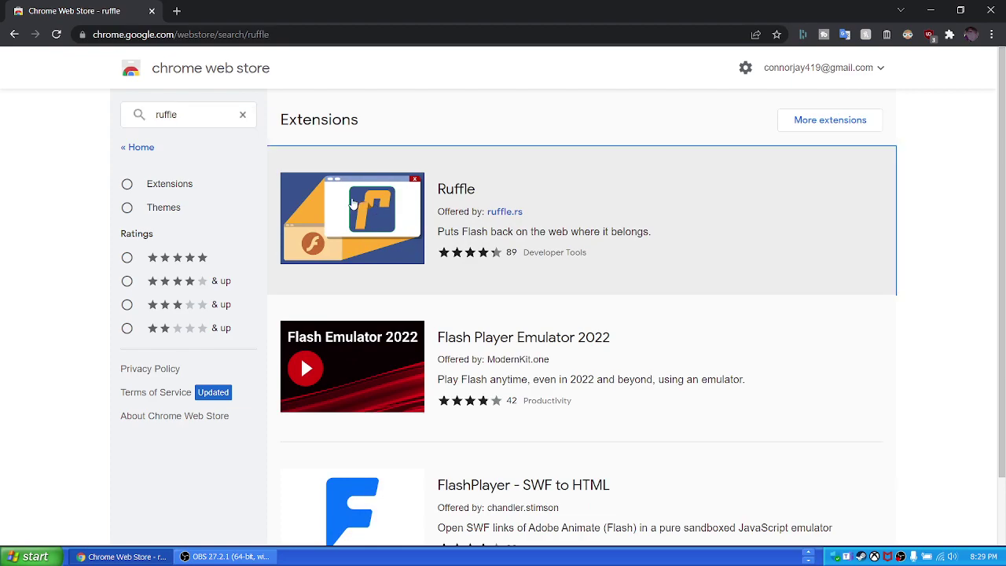
Open the Ruffle listing offered by ruffle.rs and add the extension to Chrome.
{"action": "left_click", "coordinate": [352, 203]}
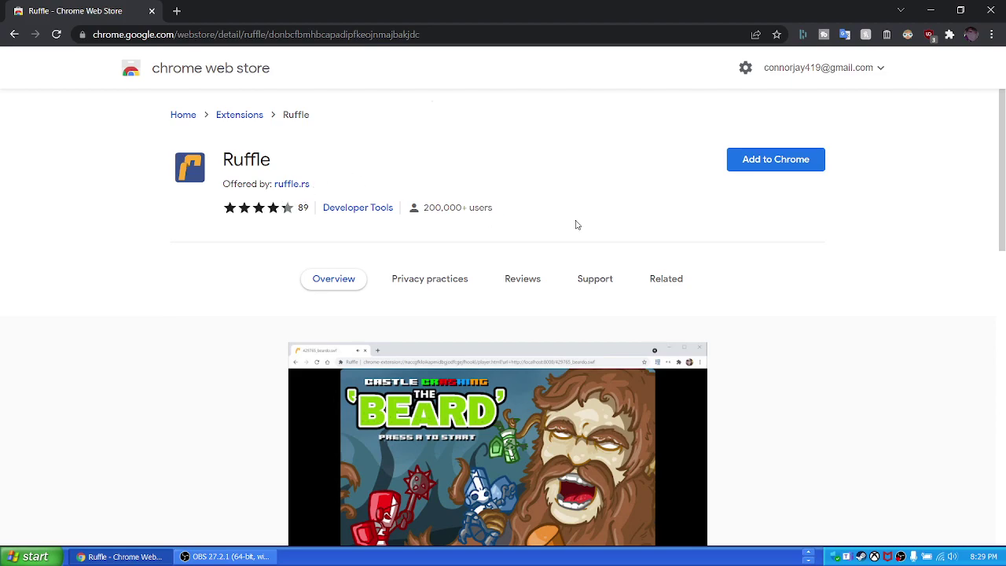
{"action": "left_click", "coordinate": [808, 164]}
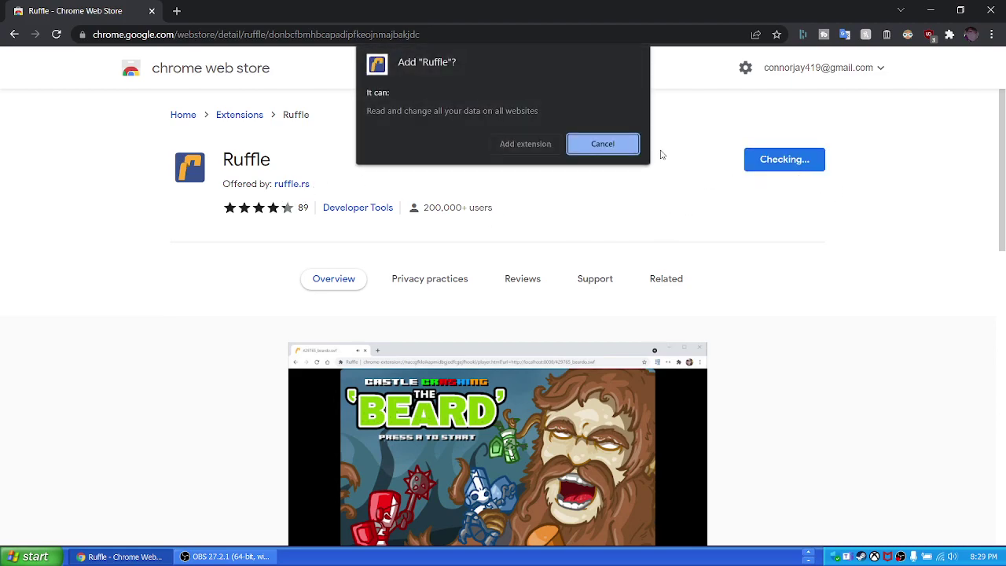
{"action": "left_click", "coordinate": [525, 144]}
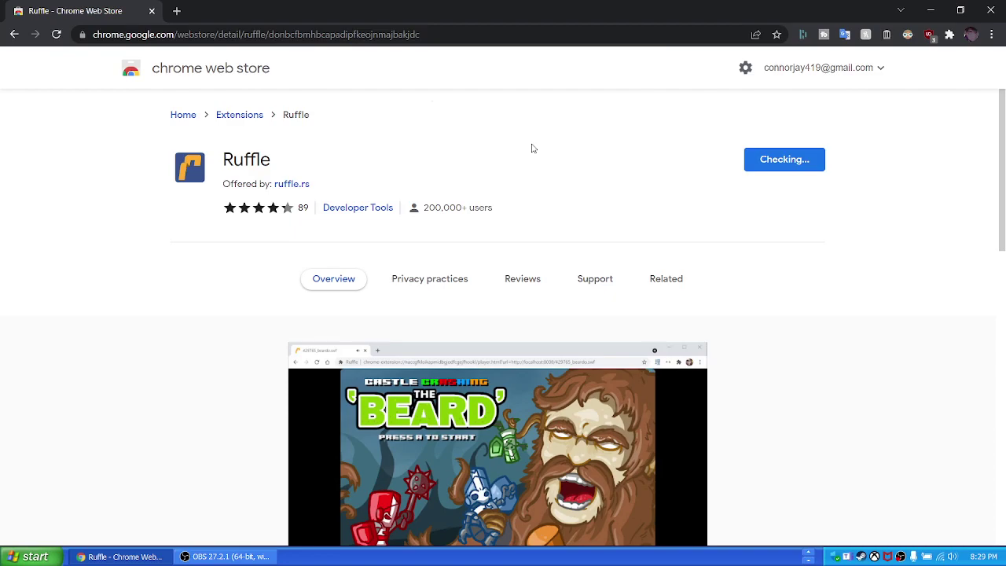
{"action": "scroll", "coordinate": [414, 343], "scroll_direction": "down", "scroll_amount": 5}
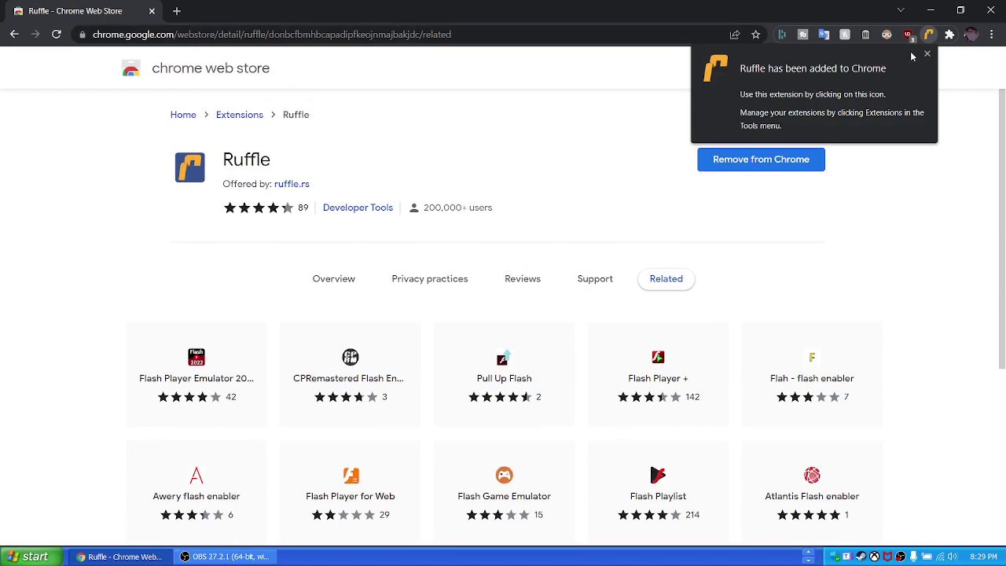
View the Ruffle extension's quick settings and close them without changes.
{"action": "left_click", "coordinate": [932, 39]}
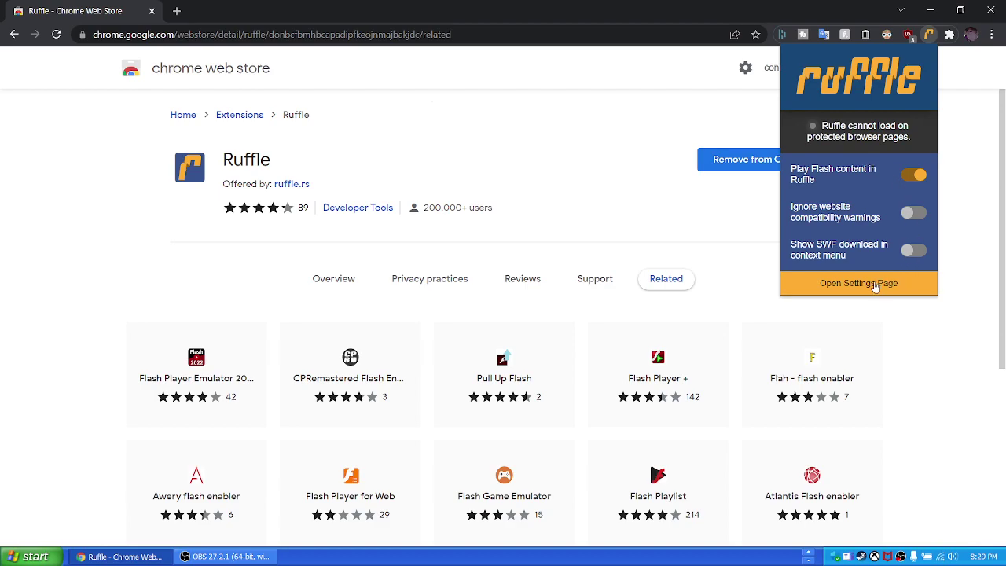
{"action": "left_click", "coordinate": [915, 313]}
Replace the web store tab with a new tab and open the Armor Games site, armorgames.com.
{"action": "left_click", "coordinate": [178, 11]}
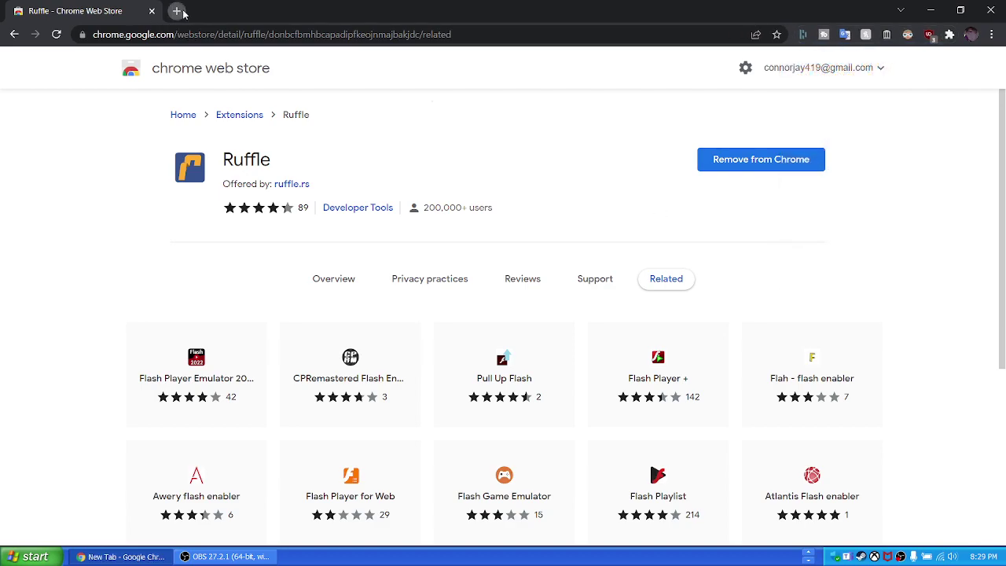
{"action": "left_click", "coordinate": [152, 11]}
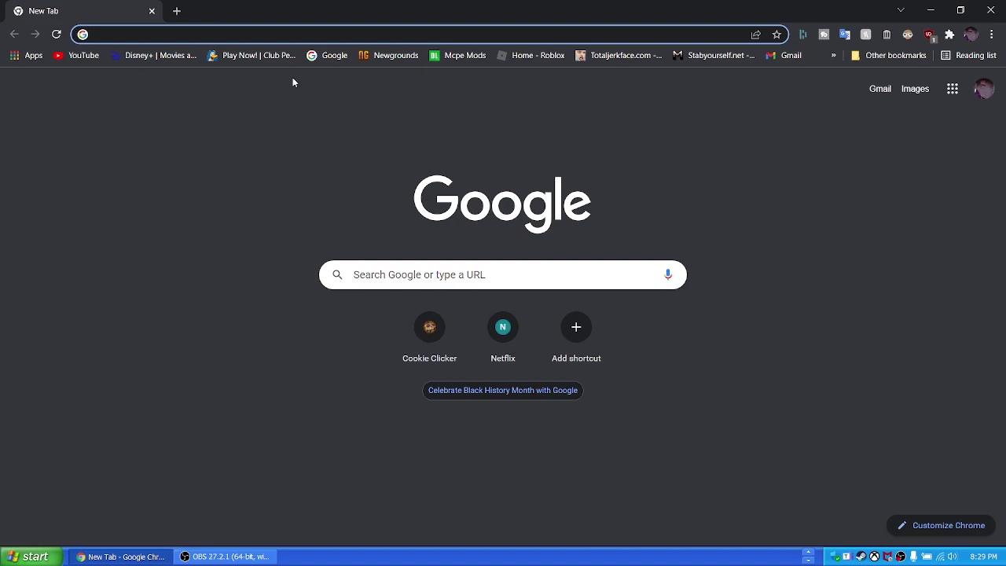
{"action": "key", "text": "Down"}
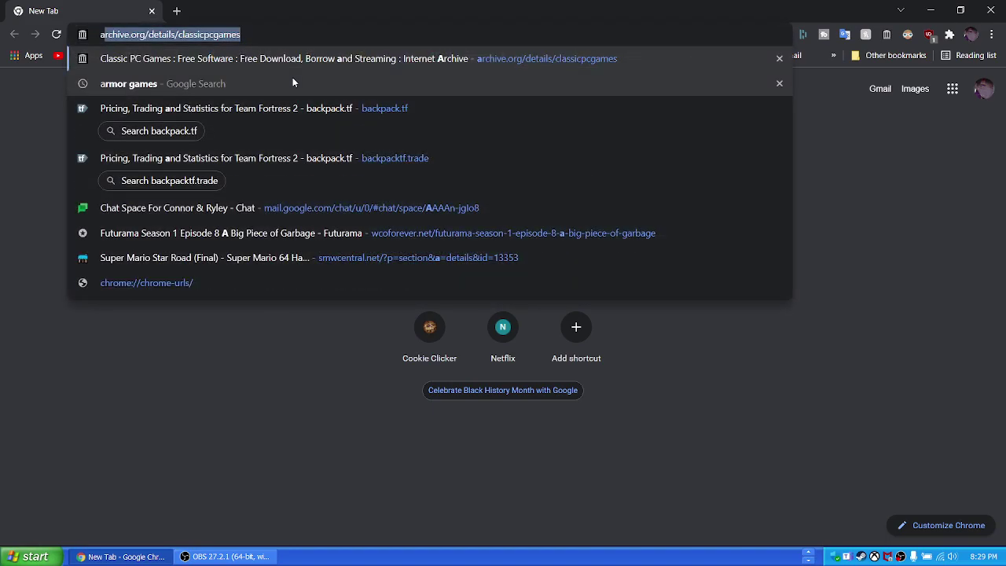
{"action": "key", "text": "Up"}
{"action": "key", "text": "Escape"}
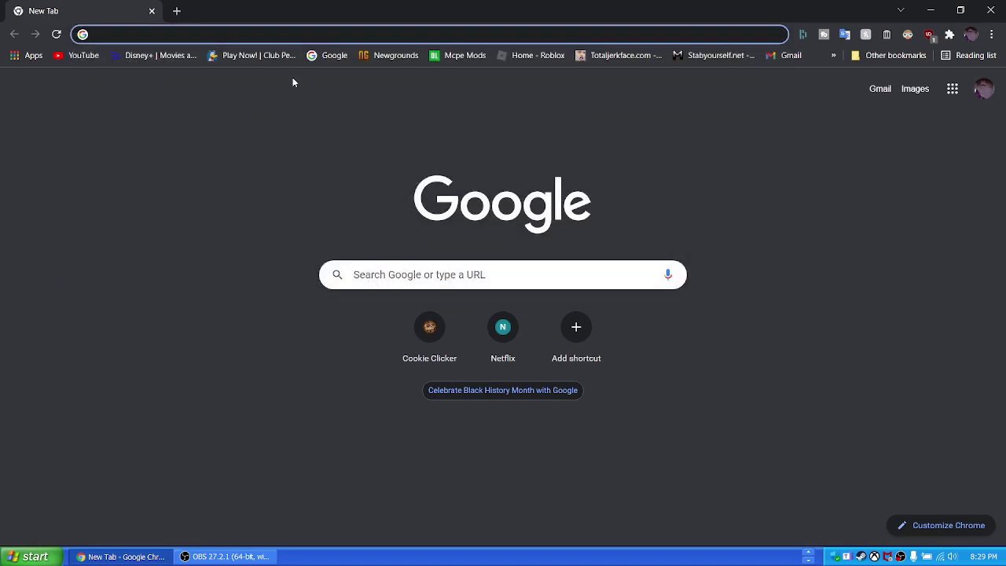
{"action": "key", "text": "Down"}
{"action": "type", "text": "arm"}
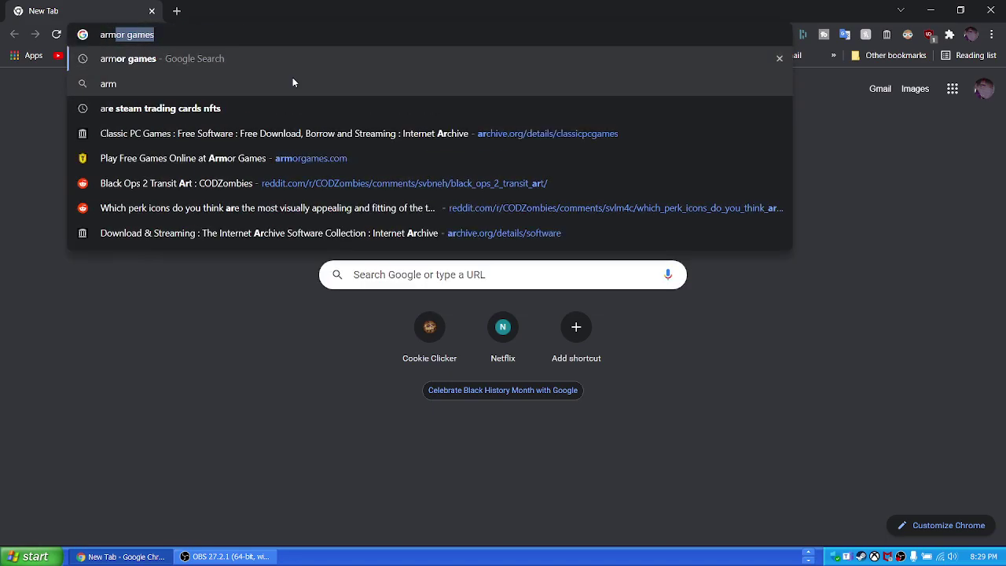
{"action": "type", "text": "or"}
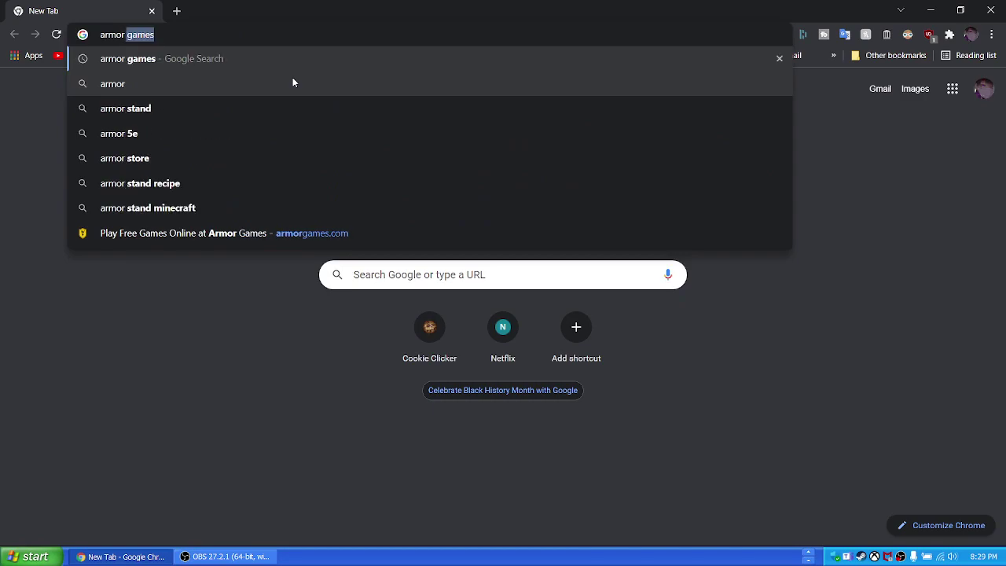
{"action": "type", "text": " g"}
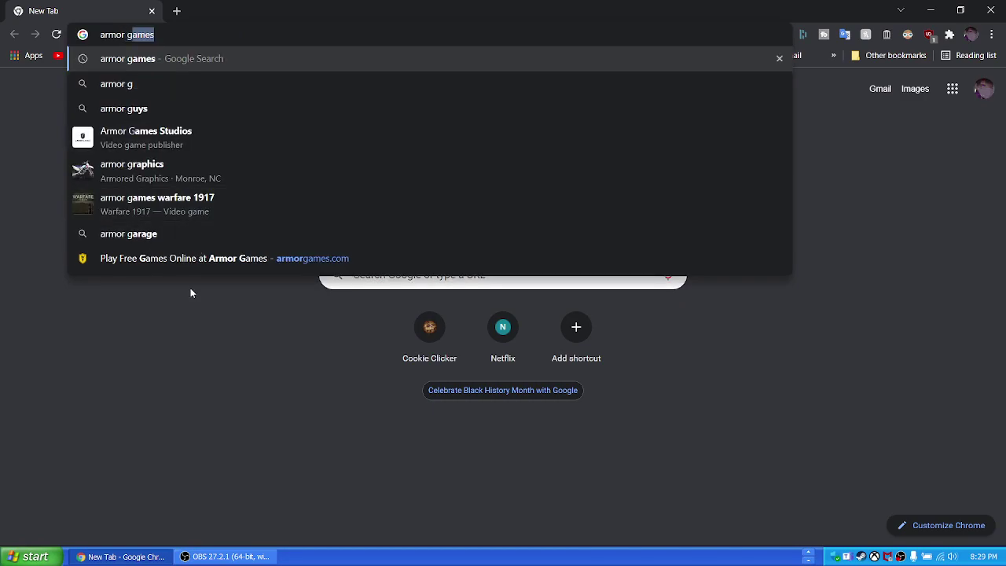
{"action": "left_click", "coordinate": [154, 257]}
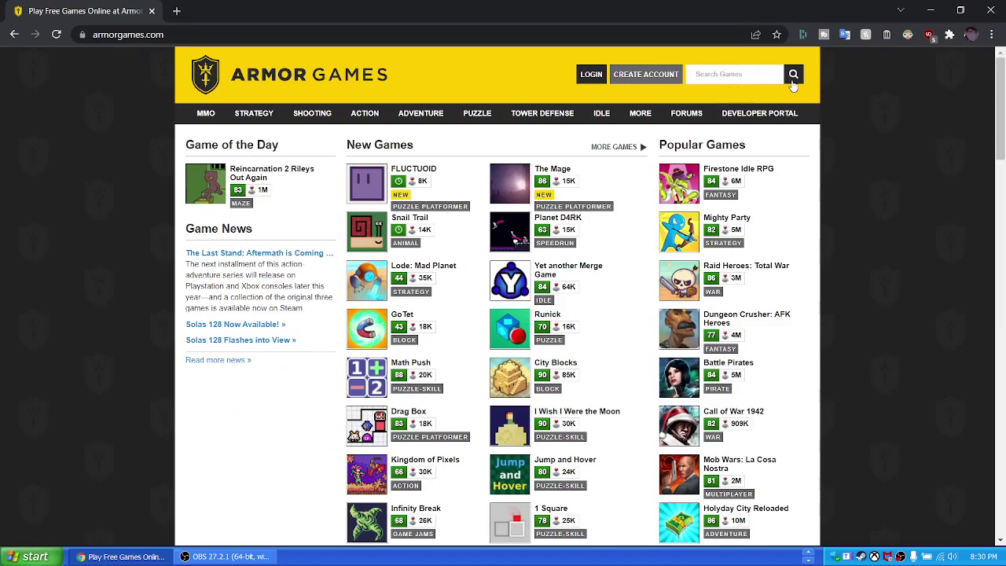
Search the Armor Games site for "gun mayhem".
{"action": "left_click_drag", "start_coordinate": [727, 73], "coordinate": [739, 73]}
{"action": "left_click", "coordinate": [758, 76]}
{"action": "type", "text": "s"}
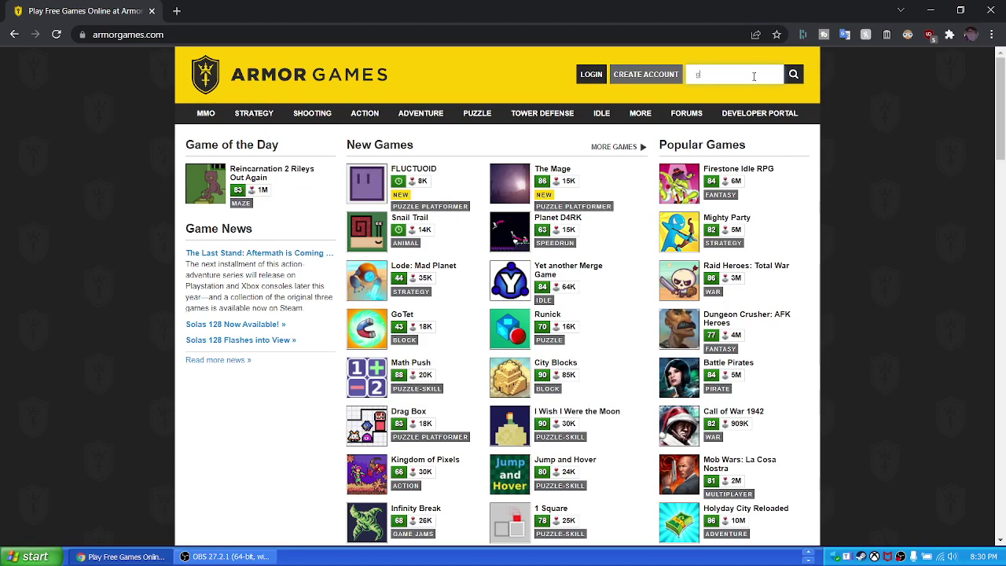
{"action": "type", "text": "un mayeh"}
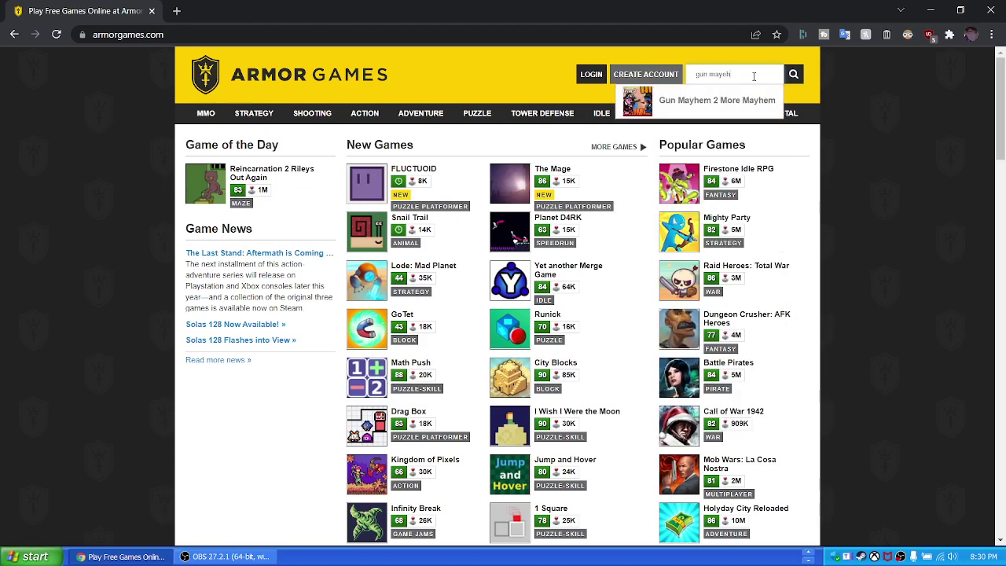
{"action": "key", "text": "BackSpace"}
{"action": "key", "text": "BackSpace"}
{"action": "type", "text": "hem"}
{"action": "key", "text": "Return"}
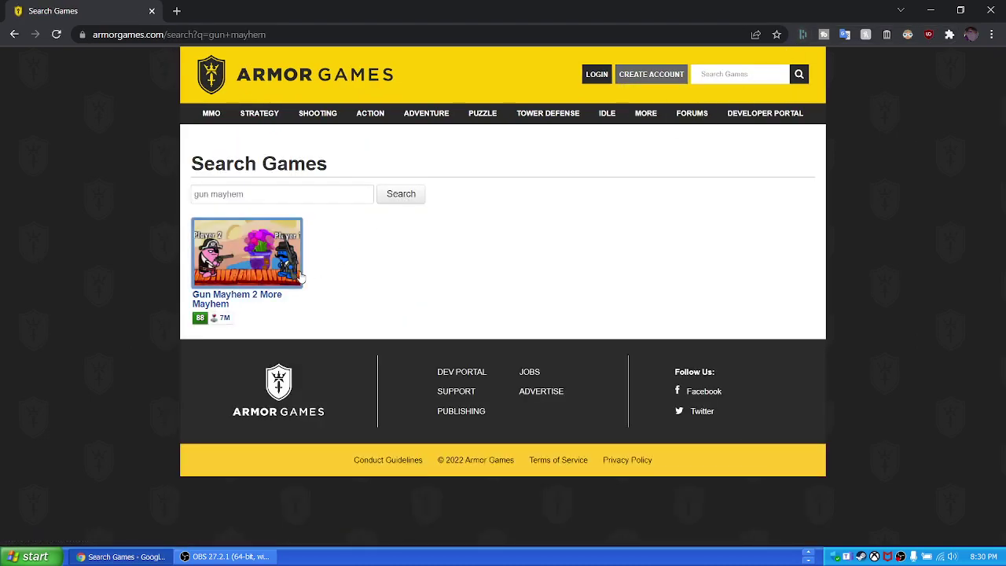
Open the Gun Mayhem 2 More Mayhem game page from the search results.
{"action": "left_click", "coordinate": [293, 277]}
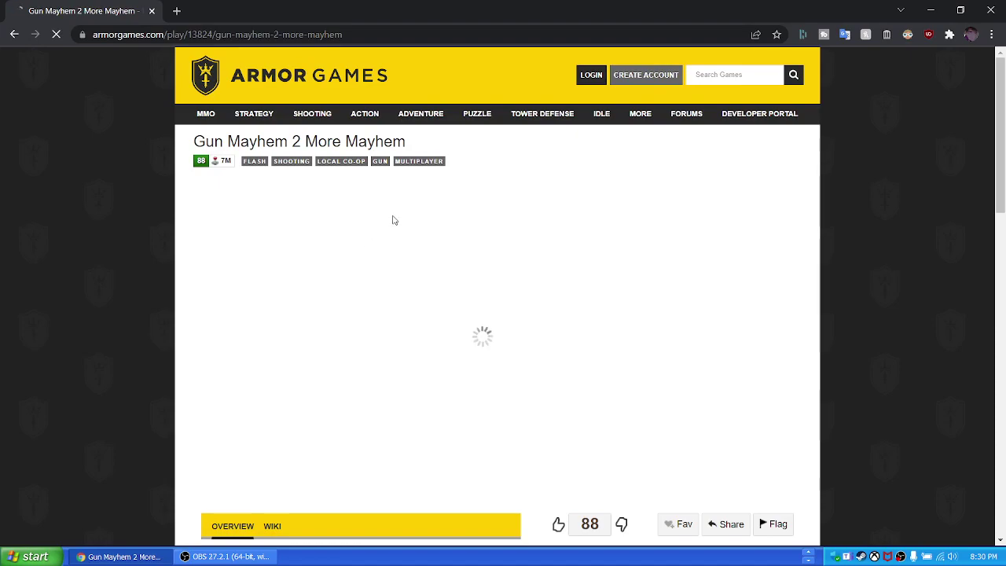
{"action": "scroll", "coordinate": [394, 220], "scroll_direction": "down", "scroll_amount": 2}
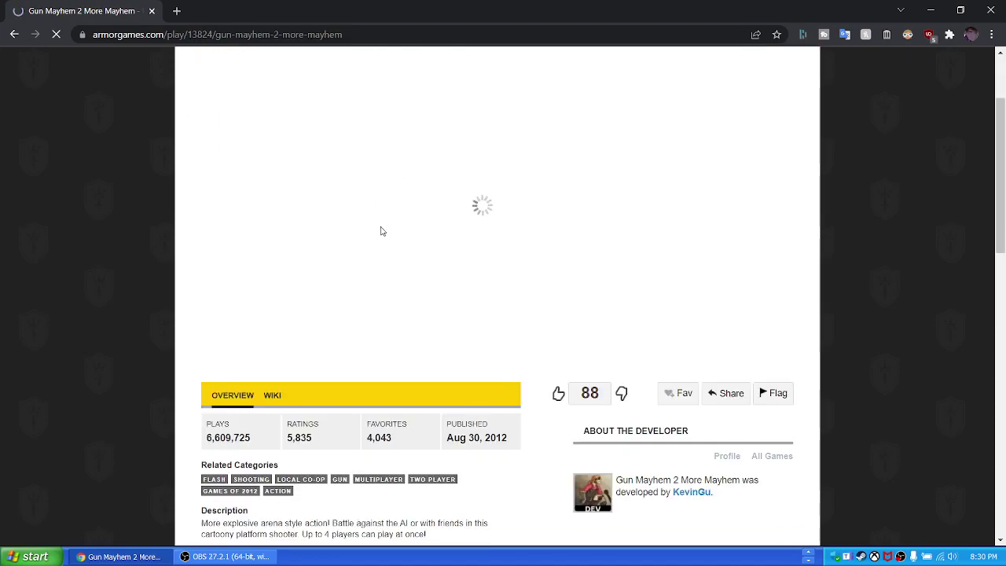
{"action": "scroll", "coordinate": [380, 230], "scroll_direction": "up", "scroll_amount": 2}
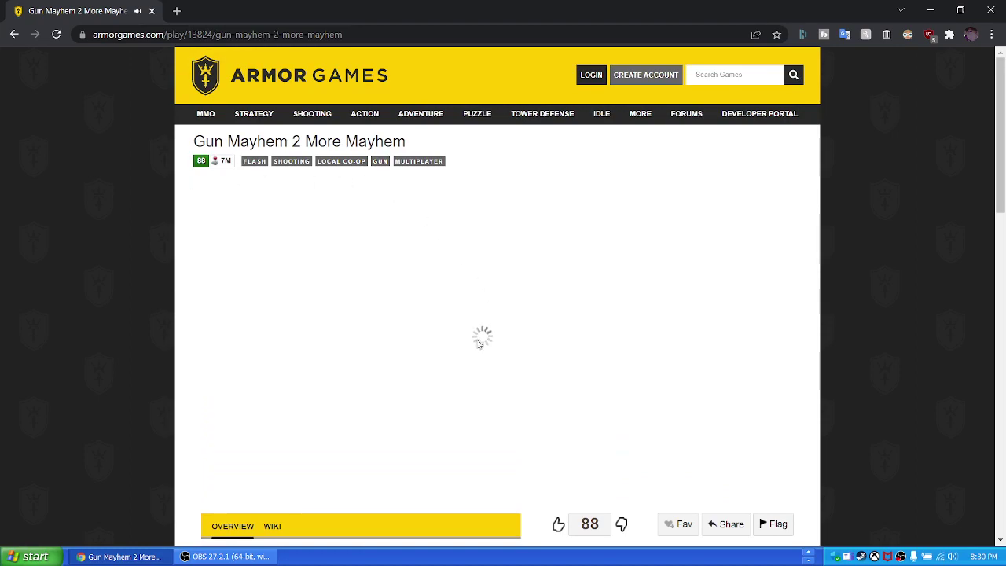
{"action": "scroll", "coordinate": [362, 417], "scroll_direction": "down", "scroll_amount": 1}
{"action": "scroll", "coordinate": [314, 480], "scroll_direction": "down", "scroll_amount": 1}
{"action": "scroll", "coordinate": [464, 425], "scroll_direction": "up", "scroll_amount": 2}
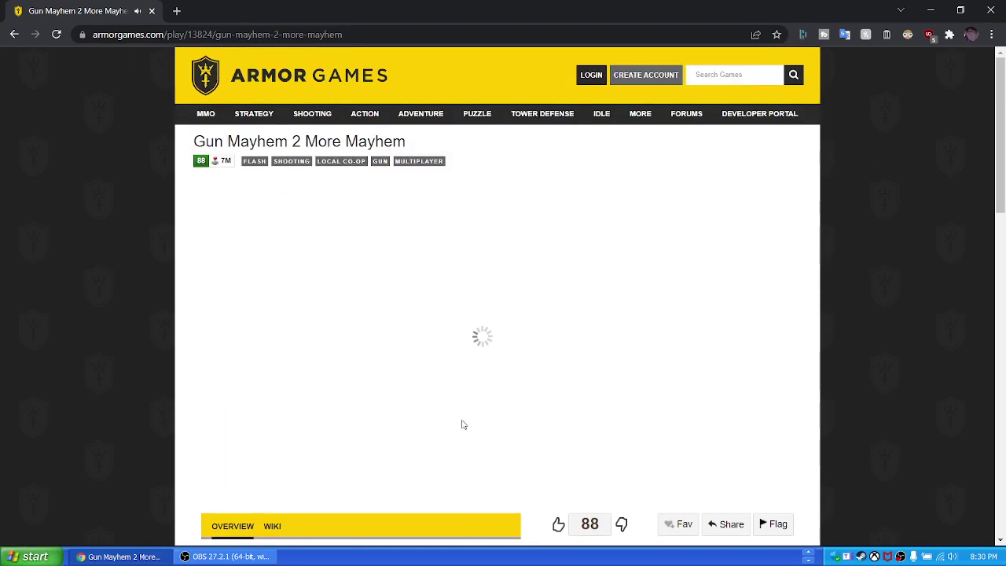
Close the extra Armor Games tab opened from the game and open the game's Options screen.
{"action": "left_click", "coordinate": [475, 335]}
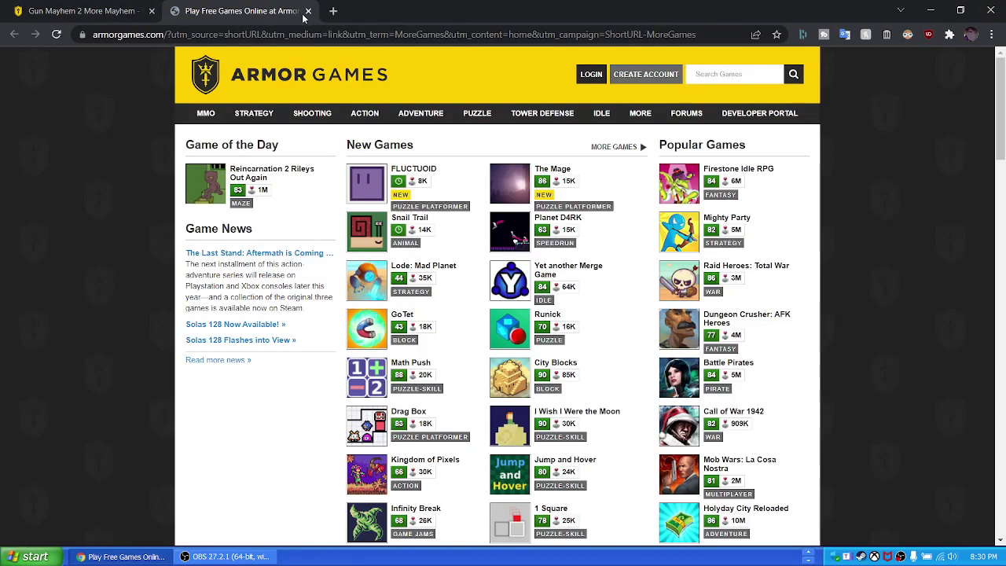
{"action": "left_click", "coordinate": [308, 11]}
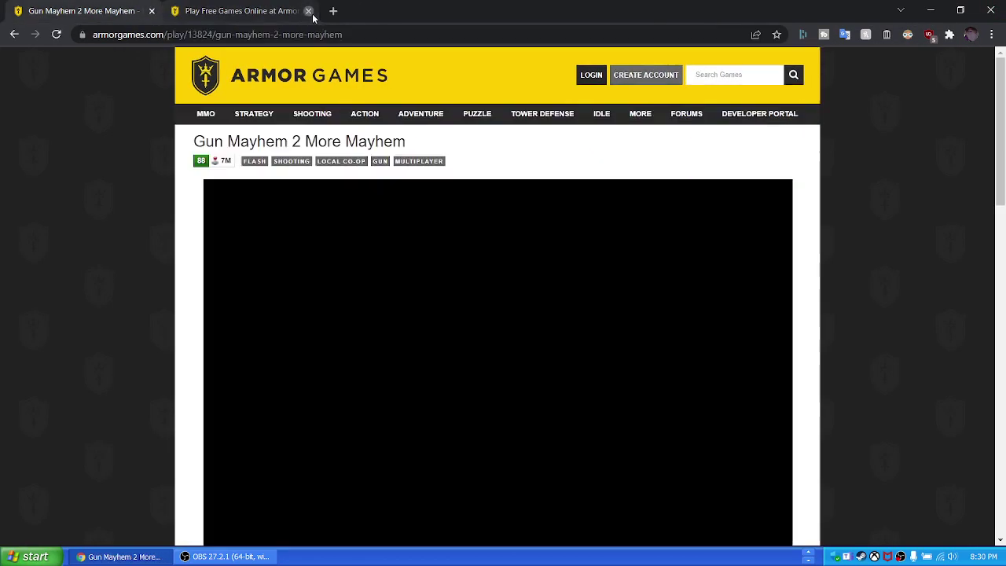
{"action": "scroll", "coordinate": [857, 311], "scroll_direction": "down", "scroll_amount": 1}
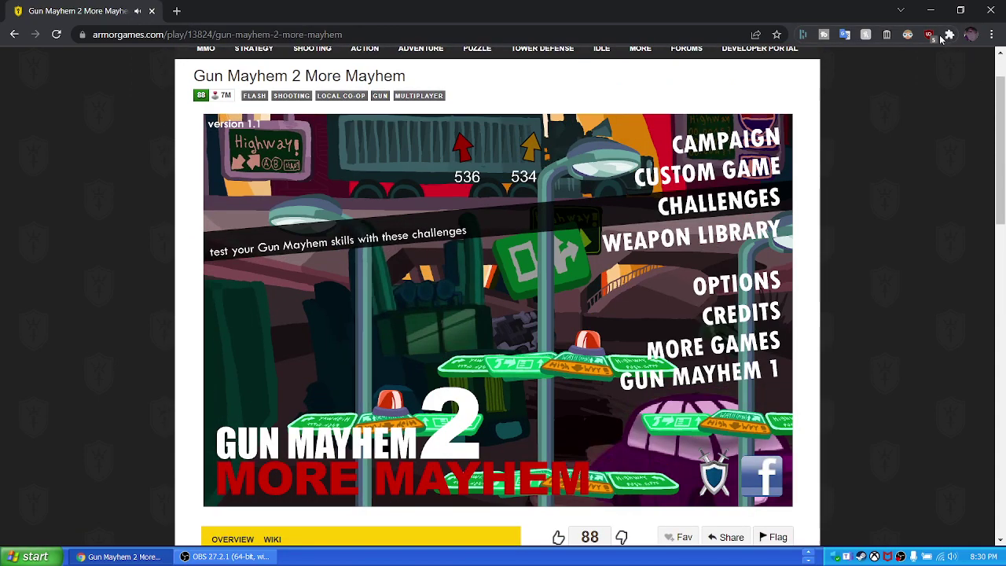
{"action": "left_click", "coordinate": [732, 288]}
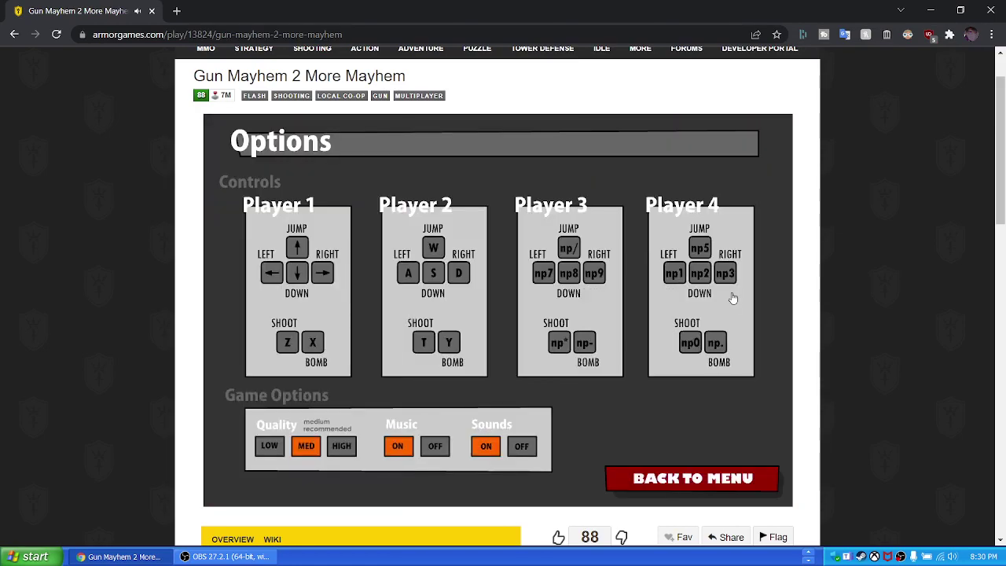
Set the game's quality to LOW and return to its main menu.
{"action": "left_click", "coordinate": [274, 449]}
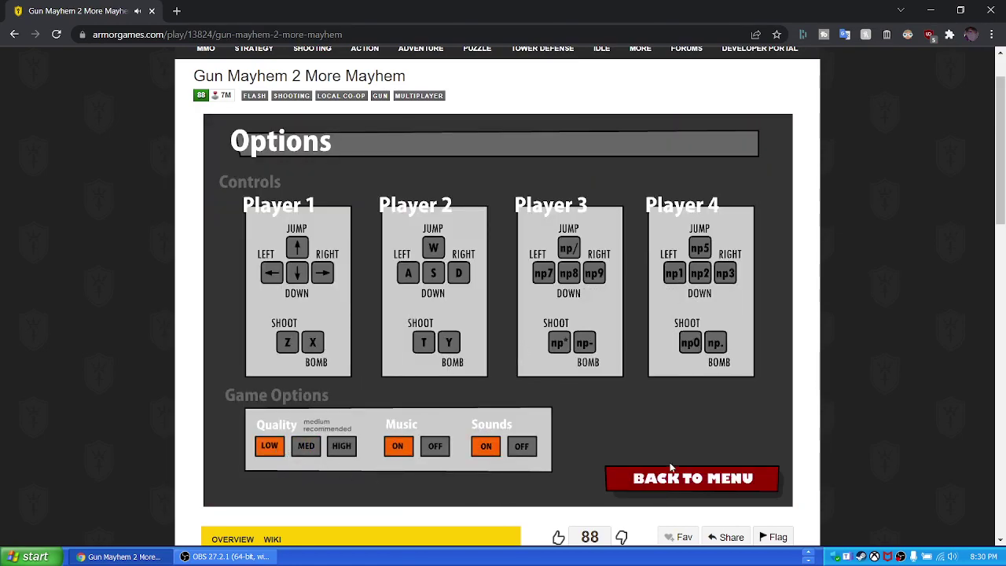
{"action": "left_click", "coordinate": [676, 477]}
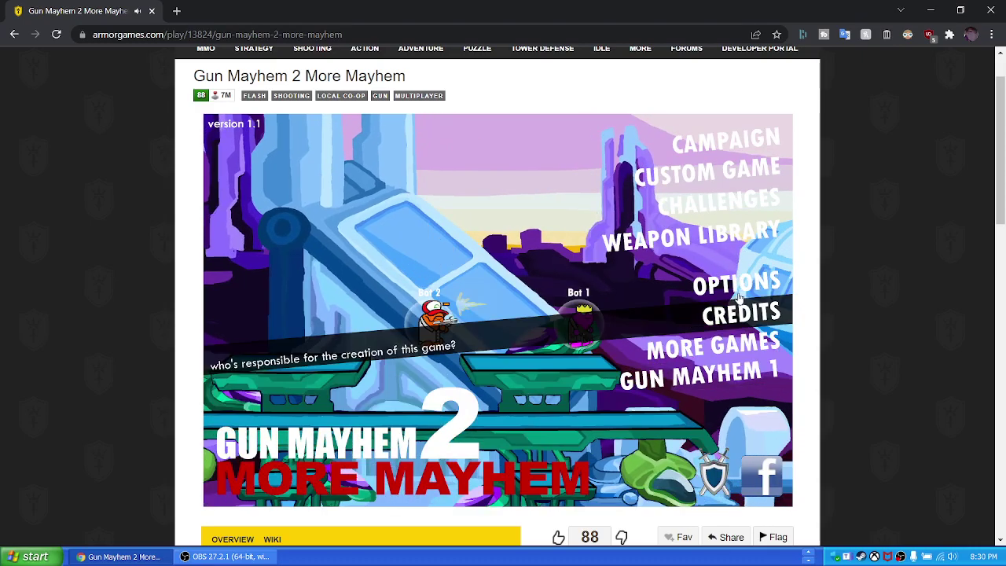
Start the Tutorial level of the campaign, then pause the game and resume it.
{"action": "left_click", "coordinate": [721, 146]}
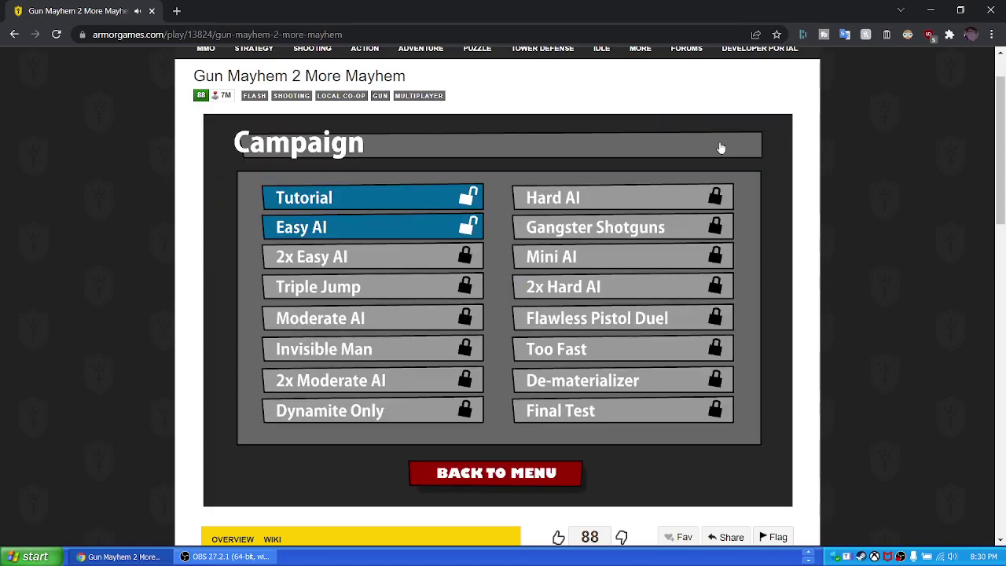
{"action": "left_click", "coordinate": [354, 197]}
{"action": "left_click", "coordinate": [704, 472]}
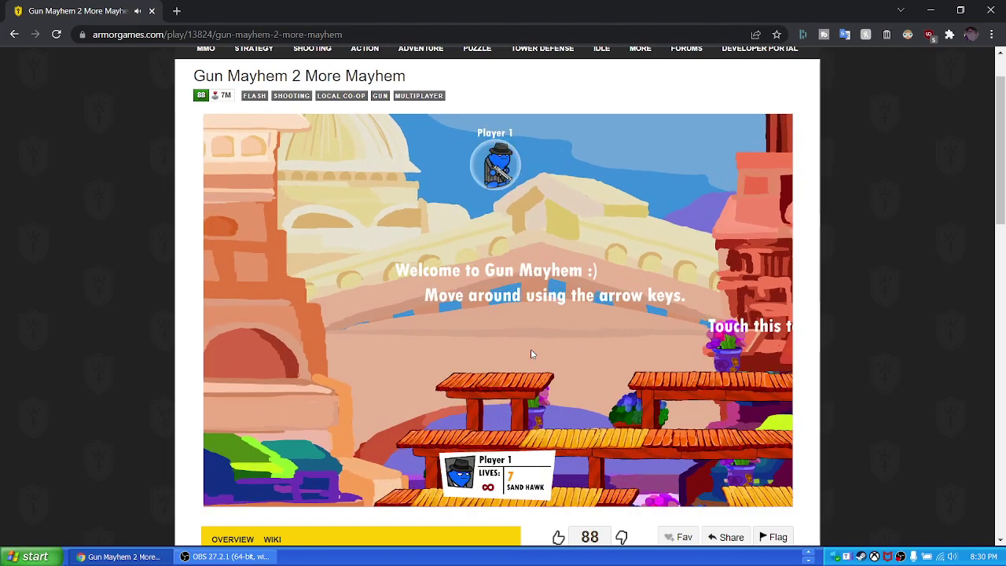
{"action": "key", "text": "p"}
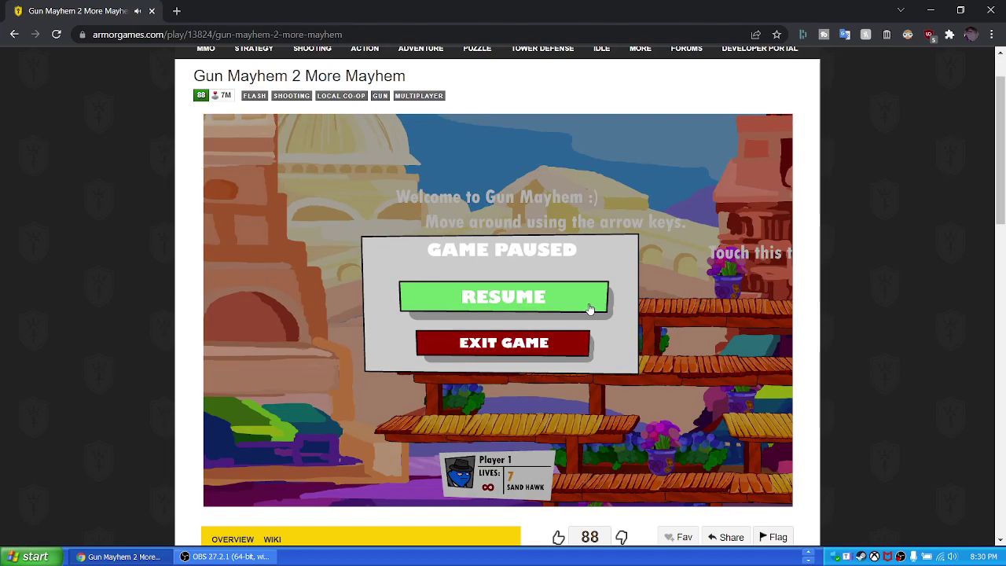
{"action": "left_click", "coordinate": [590, 308]}
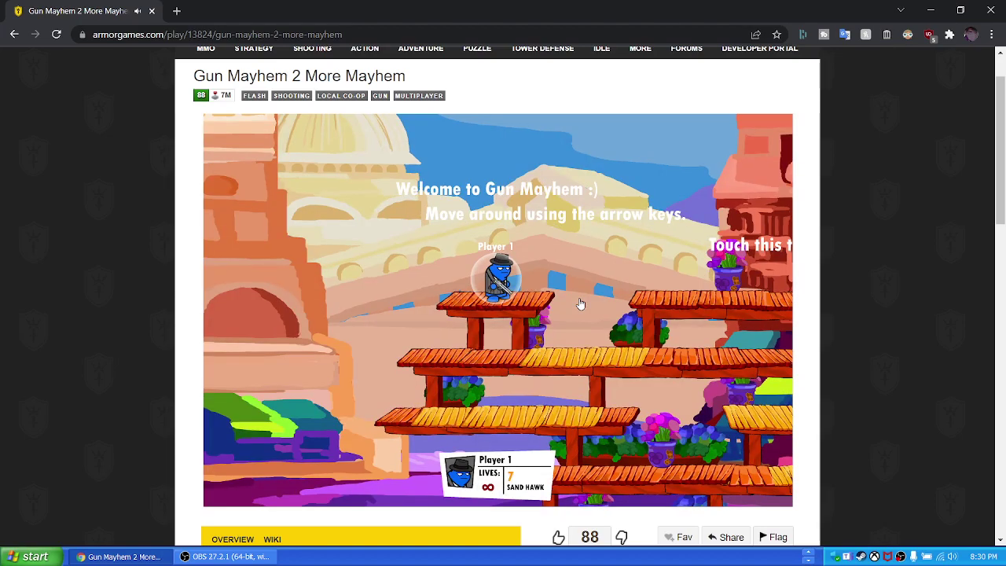
Move Player 1 across the tutorial platforms to touch the first target, jump once more, and close the game's browser tab.
{"action": "key", "text": "Right"}
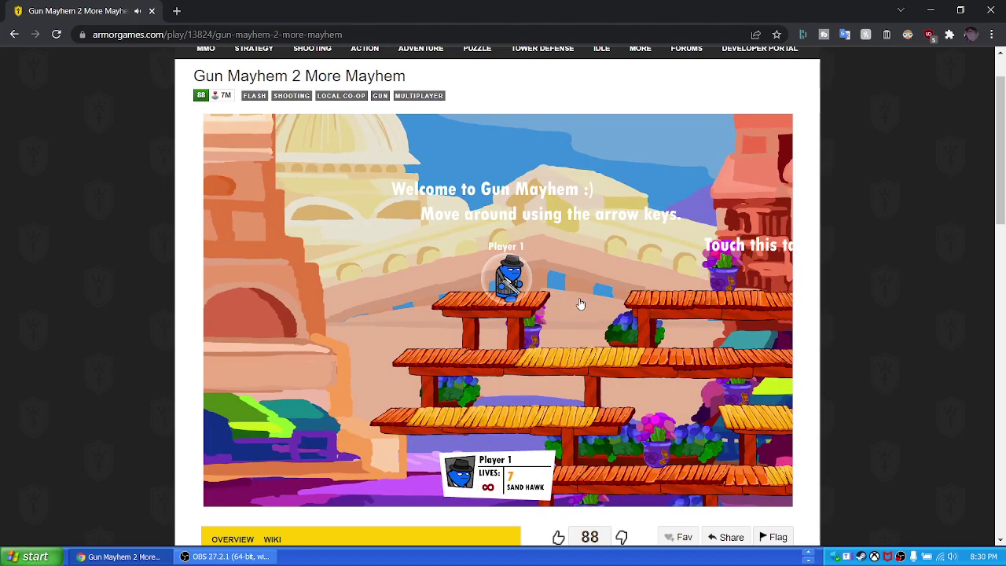
{"action": "key", "text": "Right"}
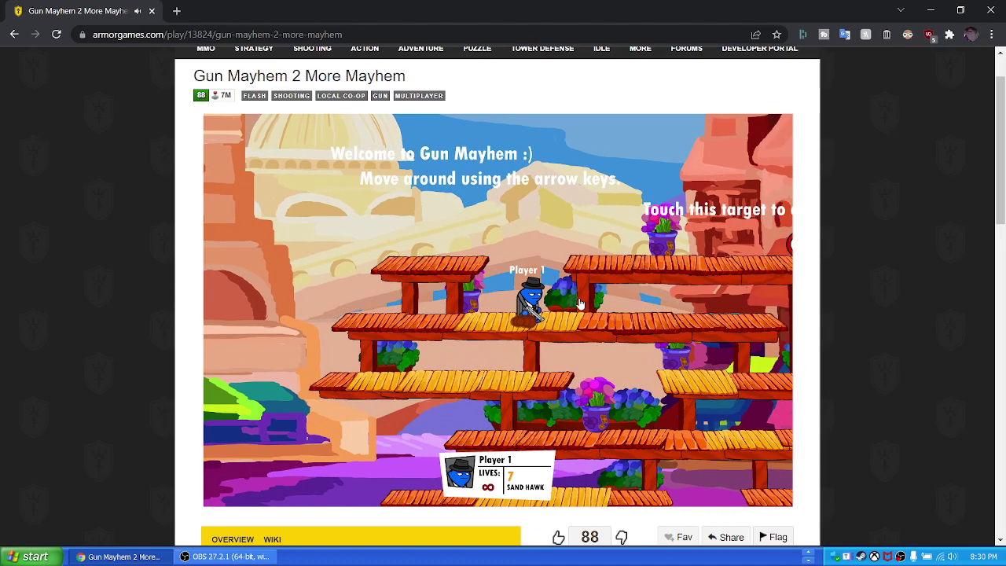
{"action": "key", "text": "Up"}
{"action": "key", "text": "Right"}
{"action": "key", "text": "Up"}
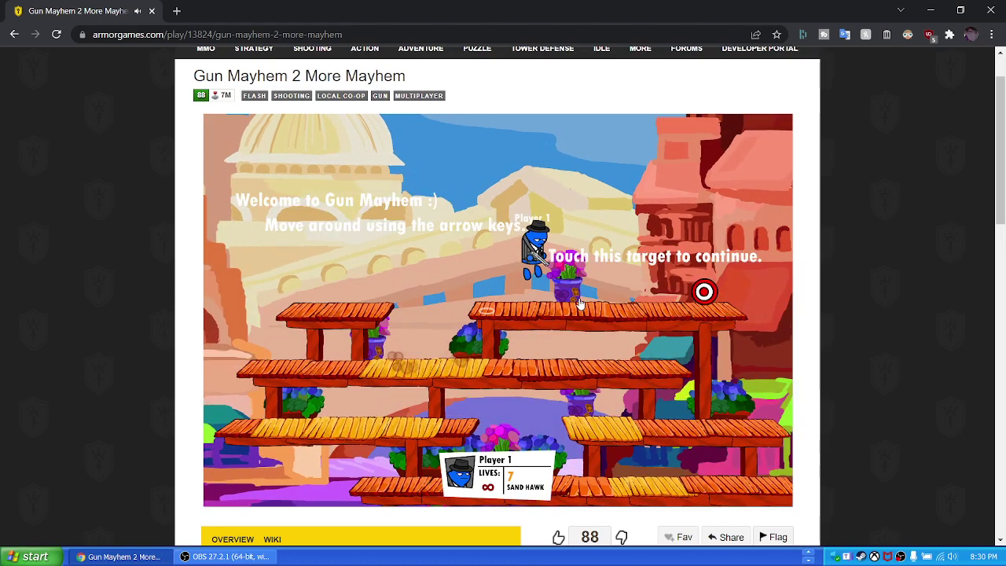
{"action": "key", "text": "Right"}
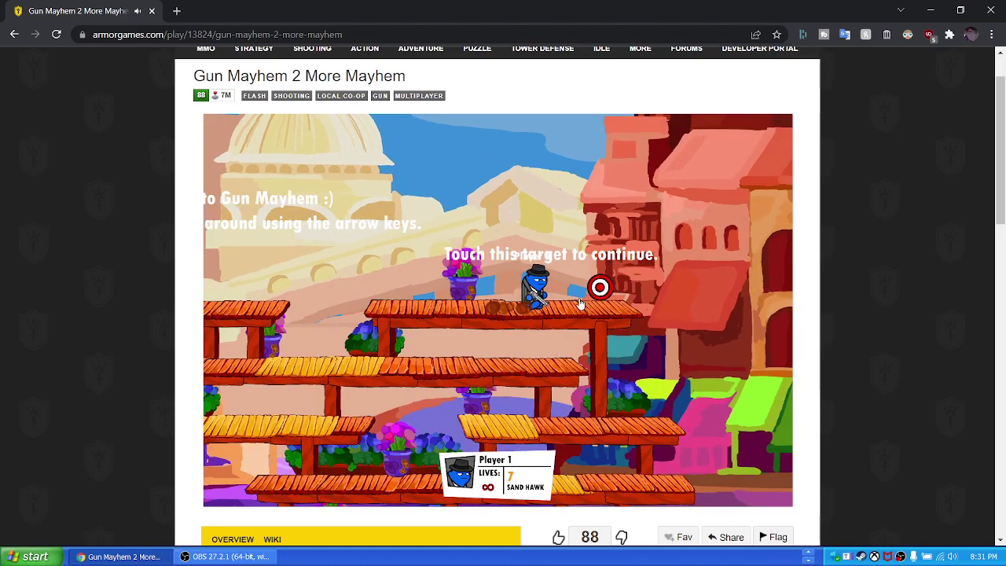
{"action": "key", "text": "Up"}
{"action": "key", "text": "Up"}
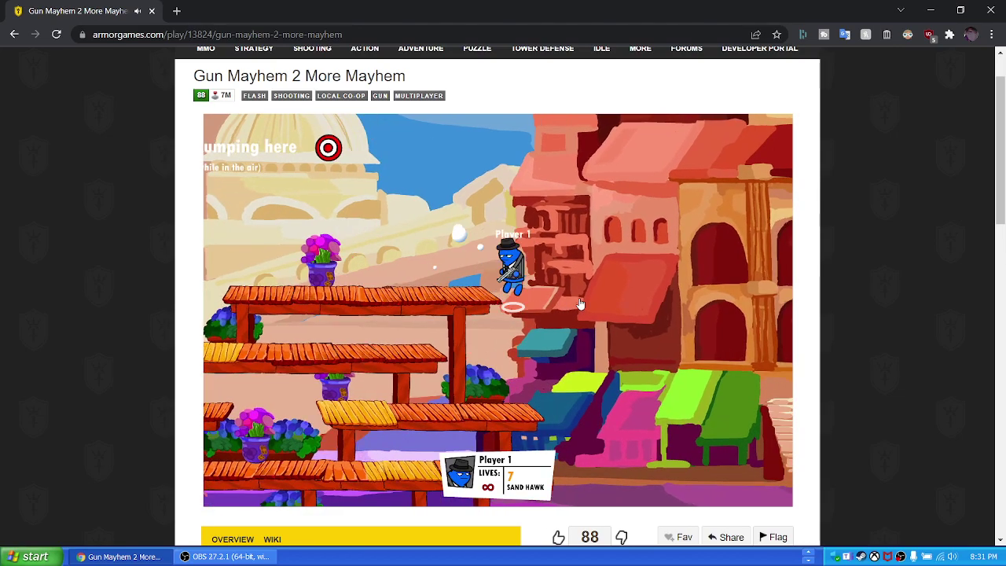
{"action": "left_click", "coordinate": [151, 11]}
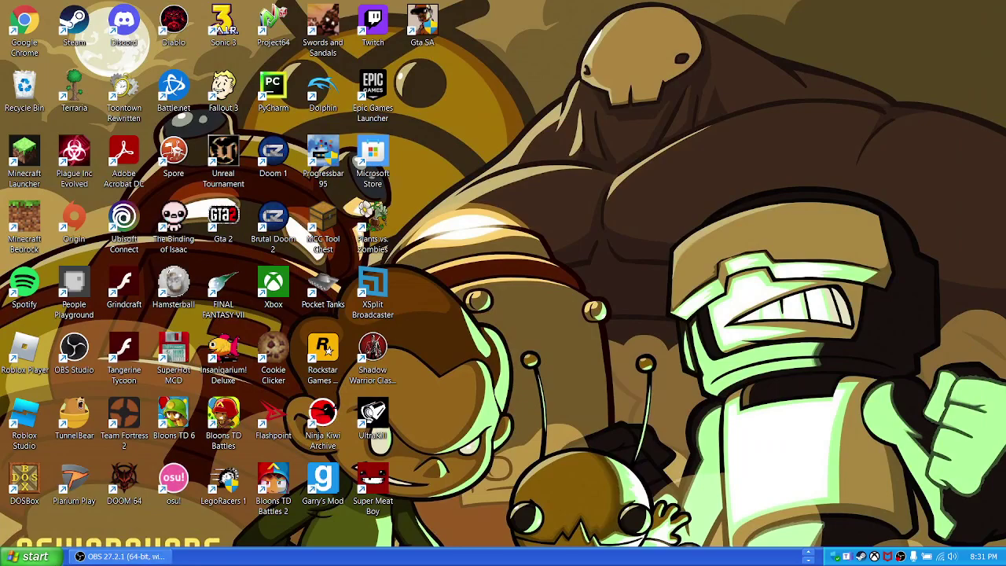
{"action": "left_click", "coordinate": [118, 556]}
{"action": "left_click", "coordinate": [945, 314]}
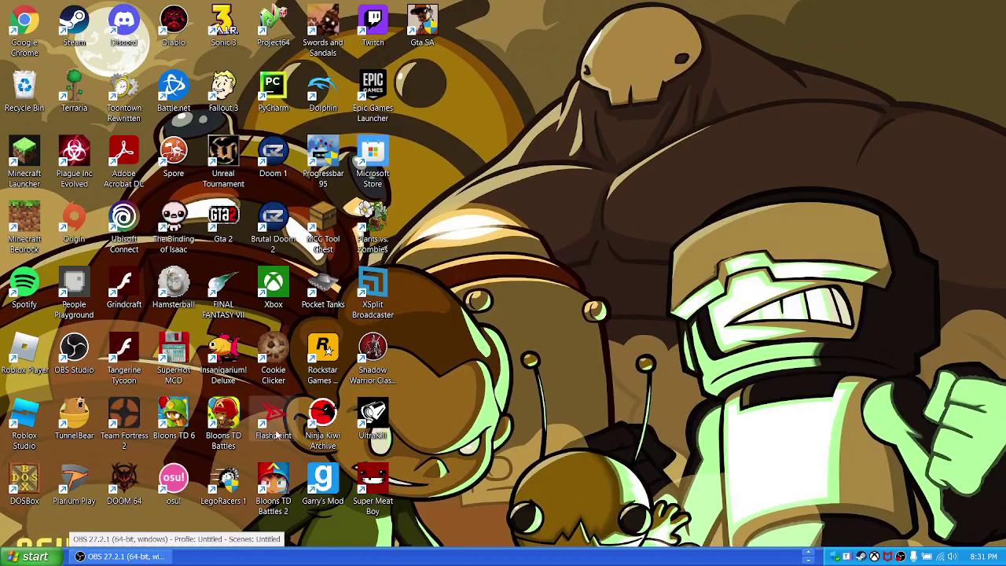
Move the Flashpoint shortcut to the empty area of the desktop and put it back in its place among the icons.
{"action": "left_click_drag", "start_coordinate": [798, 196], "coordinate": [624, 237]}
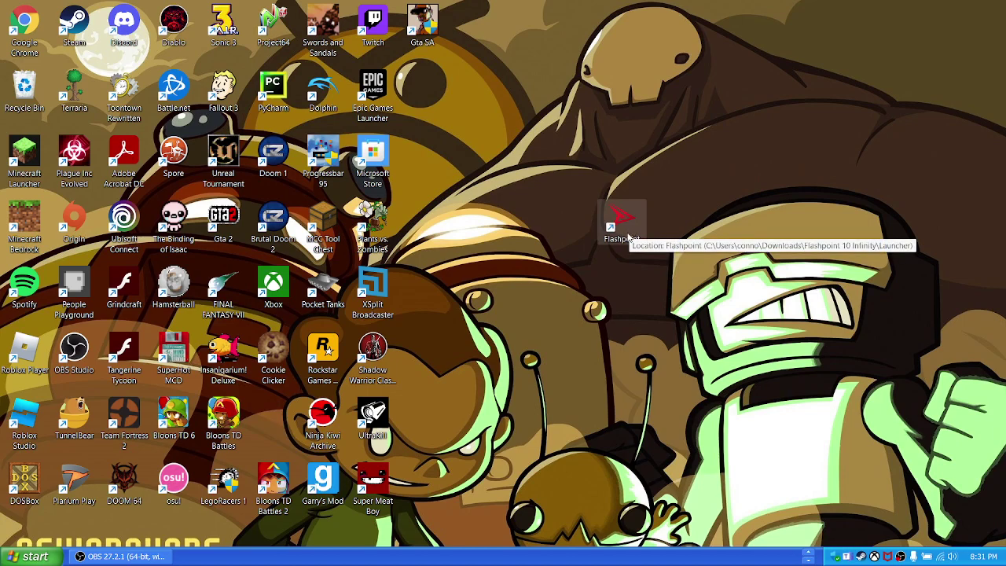
{"action": "left_click_drag", "start_coordinate": [643, 225], "coordinate": [288, 415]}
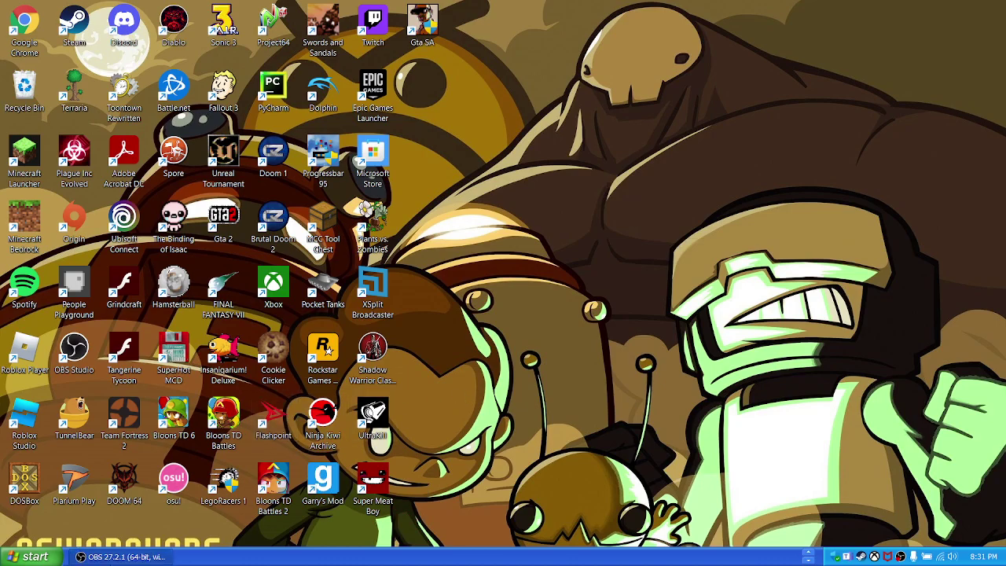